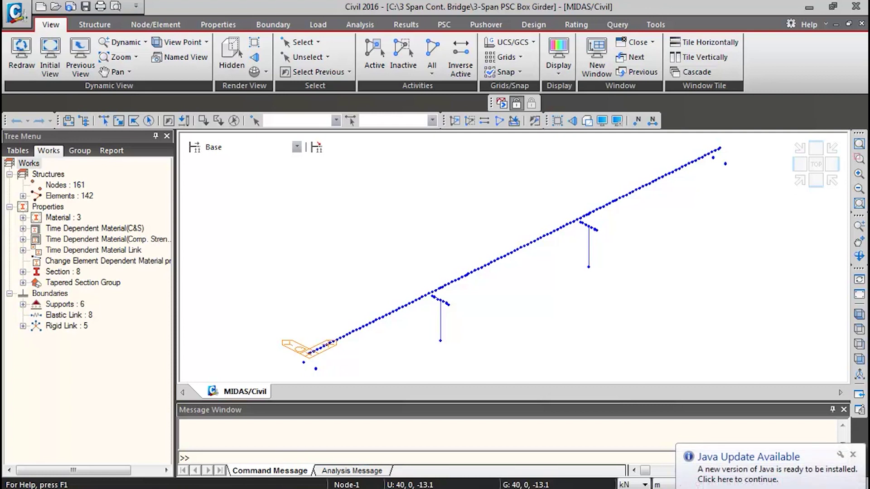
# Create a static load case named Self Weight with the type Construction Stage Load (CS)
pyautogui.click(318, 25)
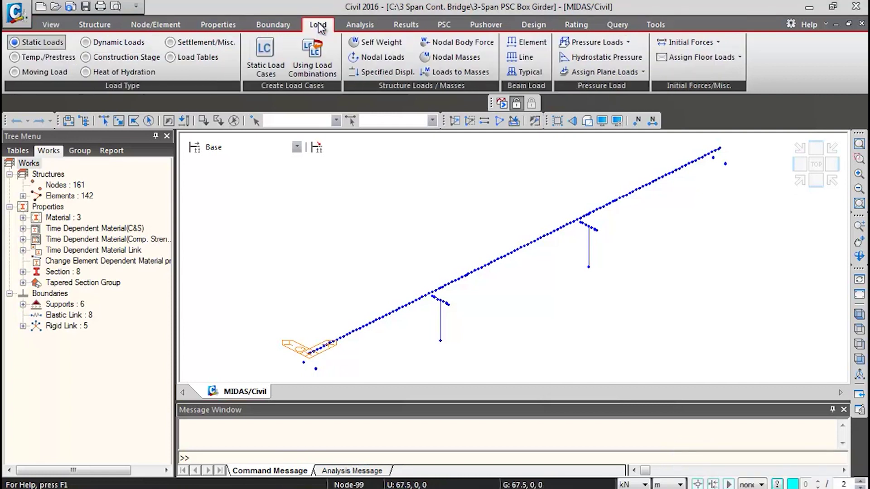
pyautogui.click(267, 55)
pyautogui.moveTo(267, 8); pyautogui.dragTo(284, 52)
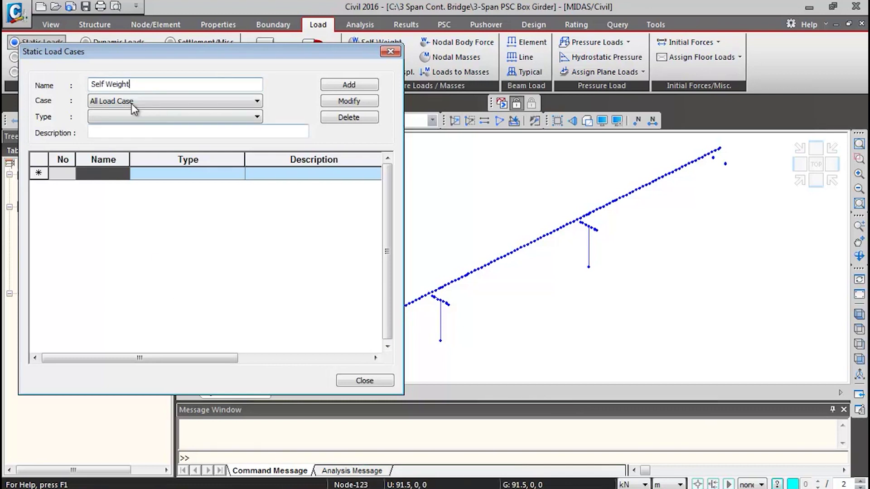
pyautogui.click(159, 117)
pyautogui.press('c')
pyautogui.press('c')
pyautogui.press('c')
pyautogui.press('c')
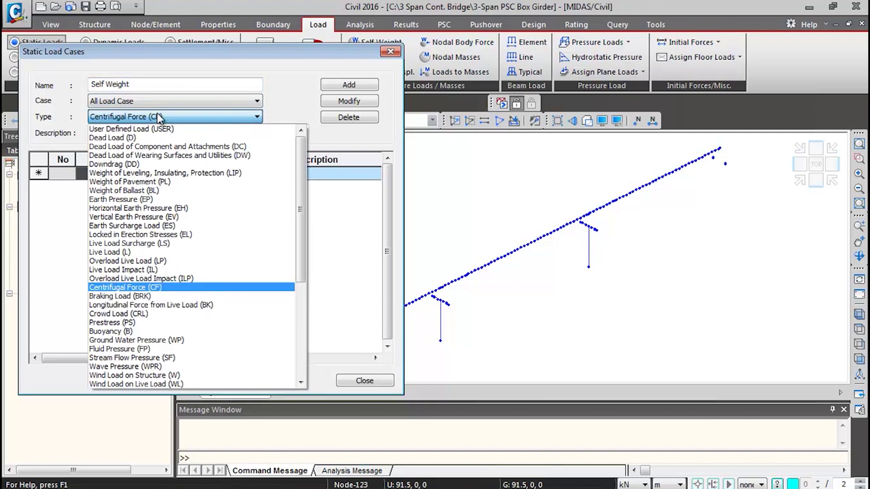
pyautogui.press('c')
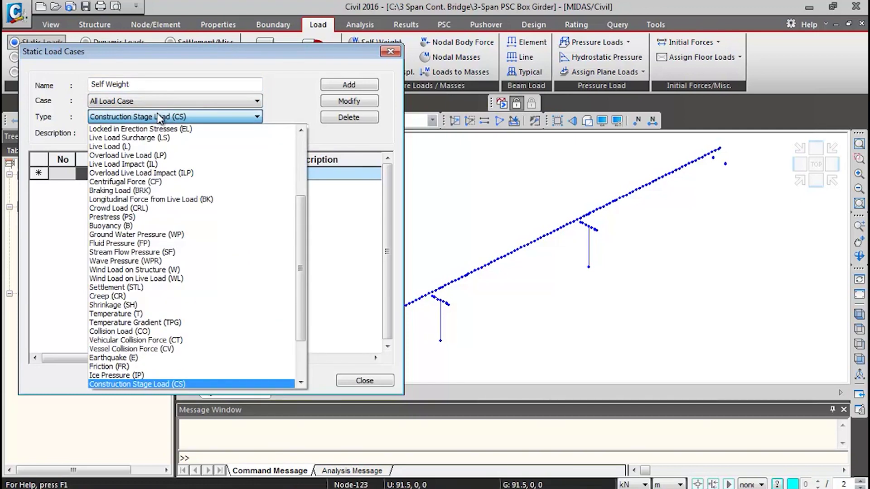
pyautogui.press('Return')
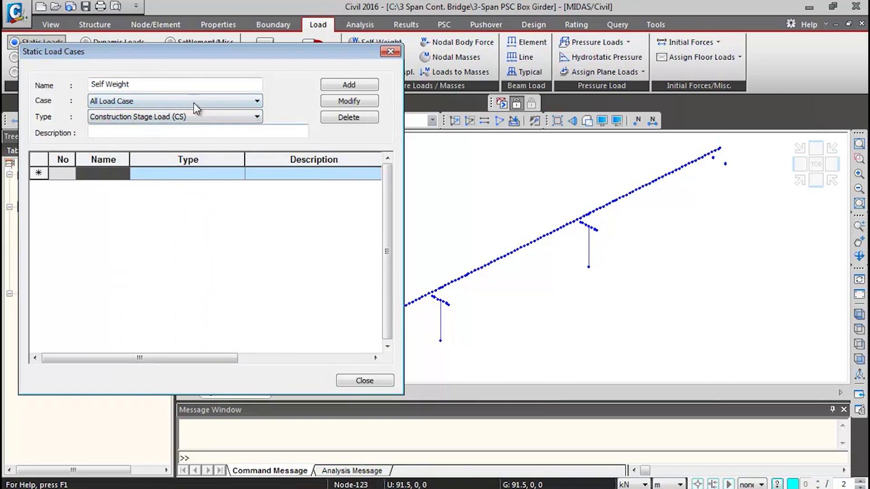
pyautogui.click(367, 88)
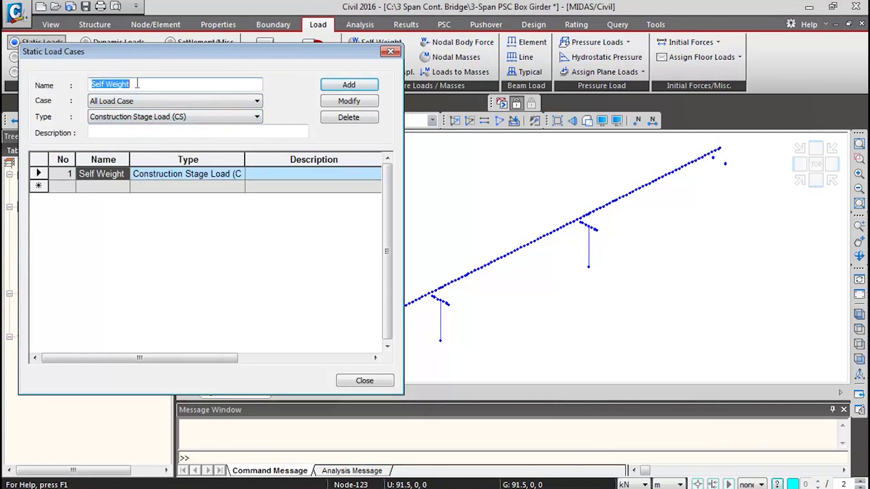
# Add two more Construction Stage Load (CS) static load cases named SIDL WC and SIDL CB
pyautogui.write('SIDL WC')
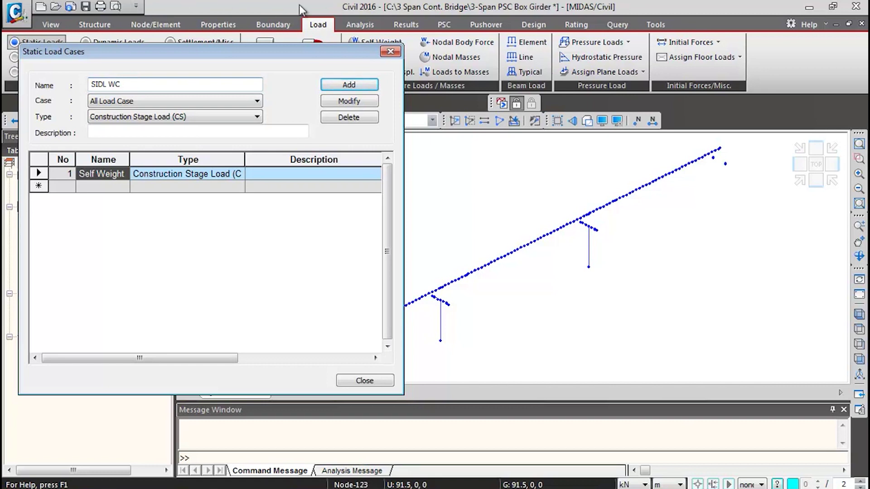
pyautogui.click(360, 86)
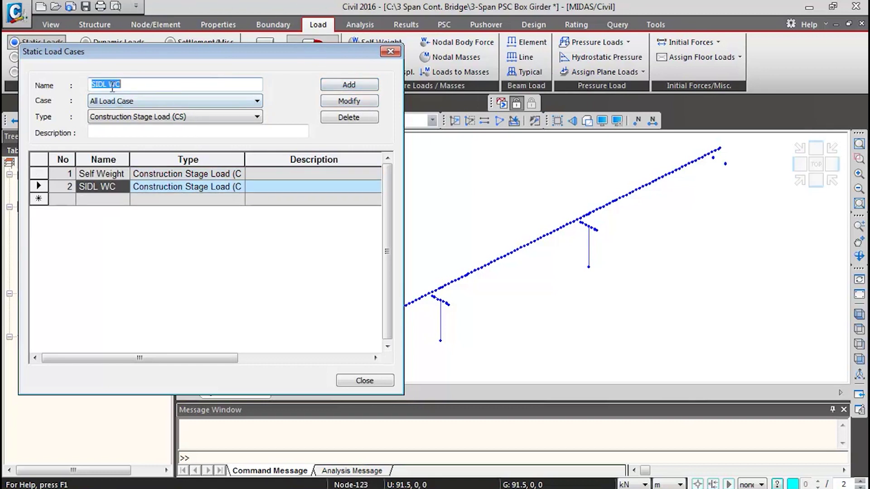
pyautogui.doubleClick(128, 85)
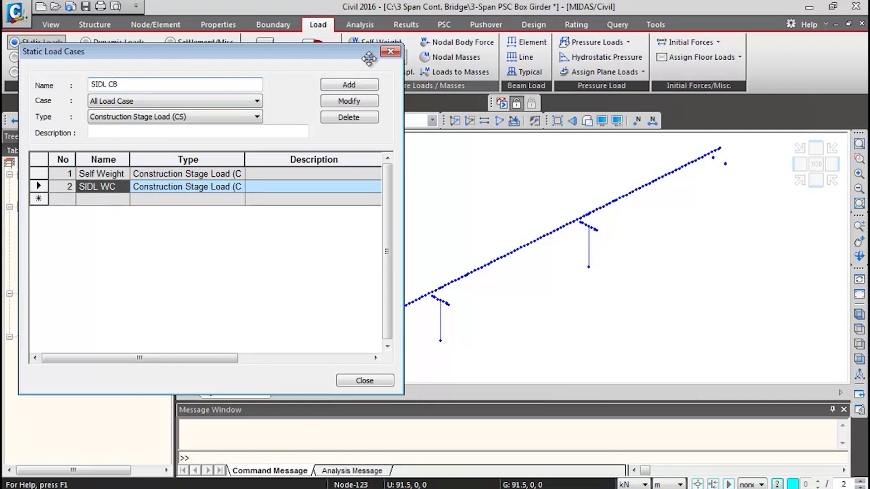
pyautogui.click(353, 86)
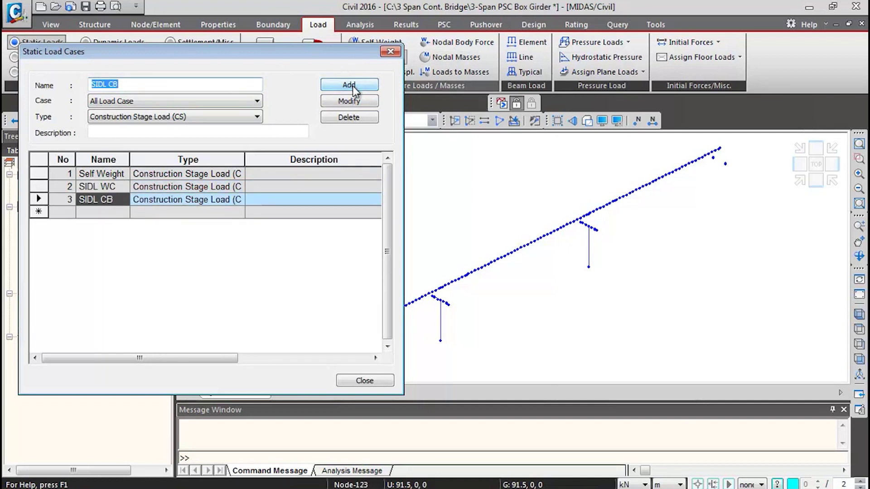
# Add a Construction Stage Load (CS) static load case named Prestress
pyautogui.write('Prest')
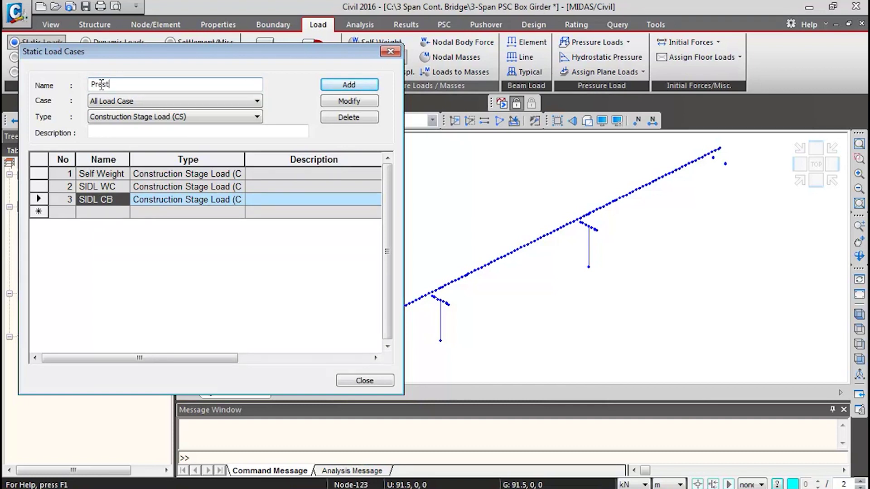
pyautogui.write('ress')
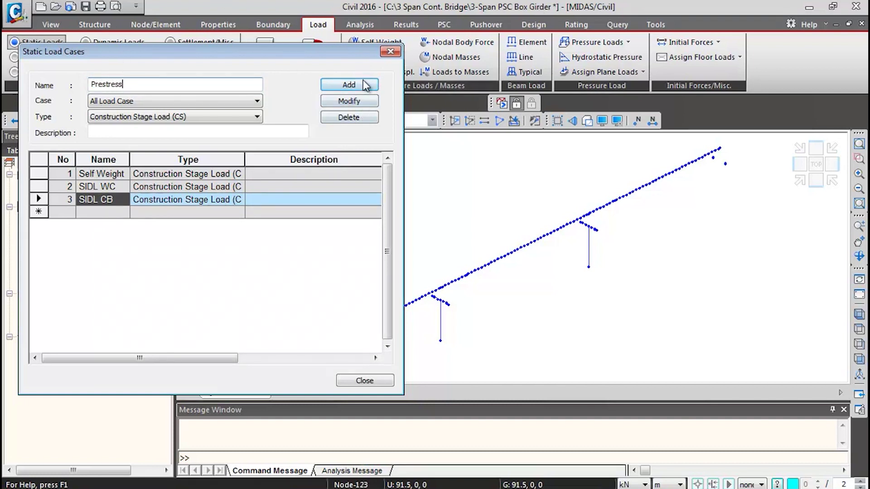
pyautogui.click(365, 92)
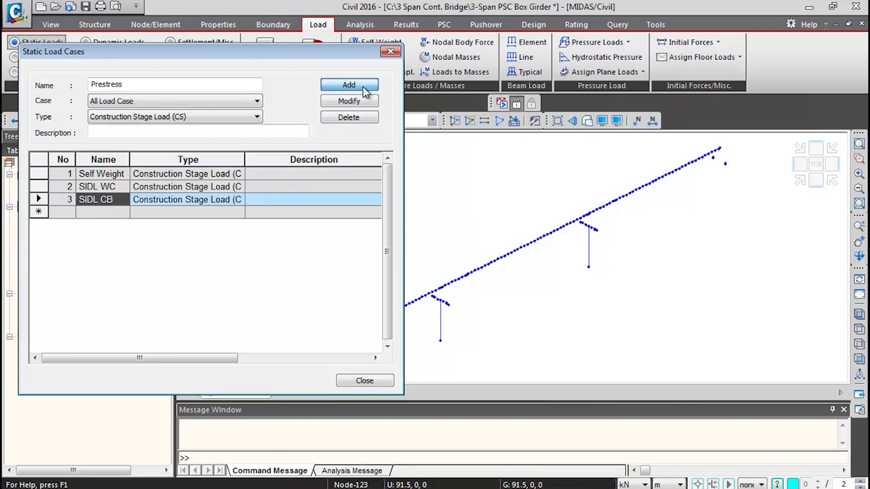
# Add a static load case named Temperature rise with the type Temperature (T)
pyautogui.write('Temperature rise')
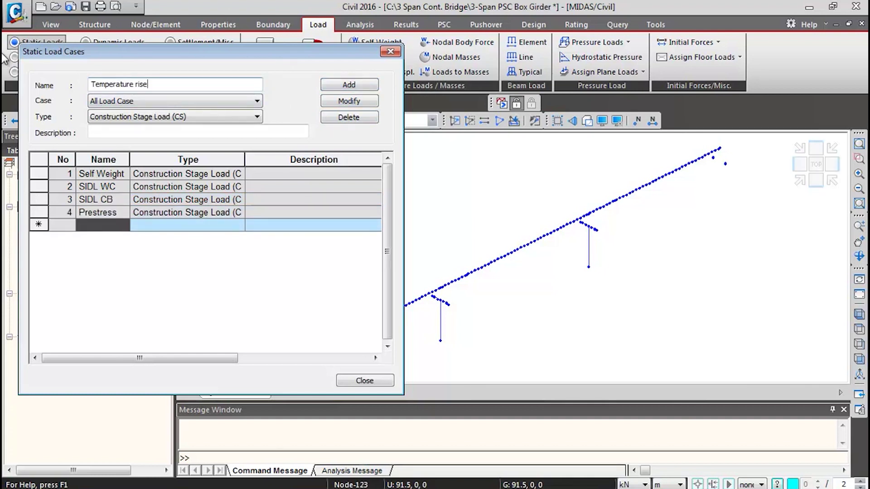
pyautogui.click(179, 120)
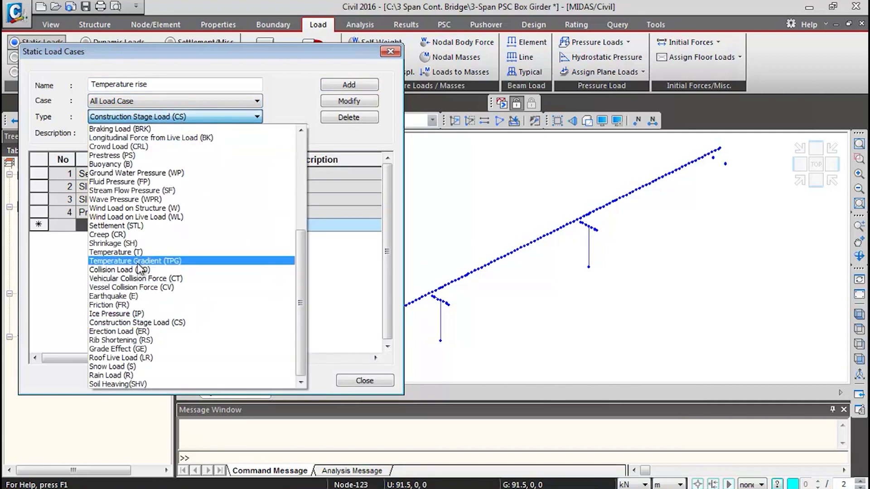
pyautogui.click(163, 252)
pyautogui.click(349, 84)
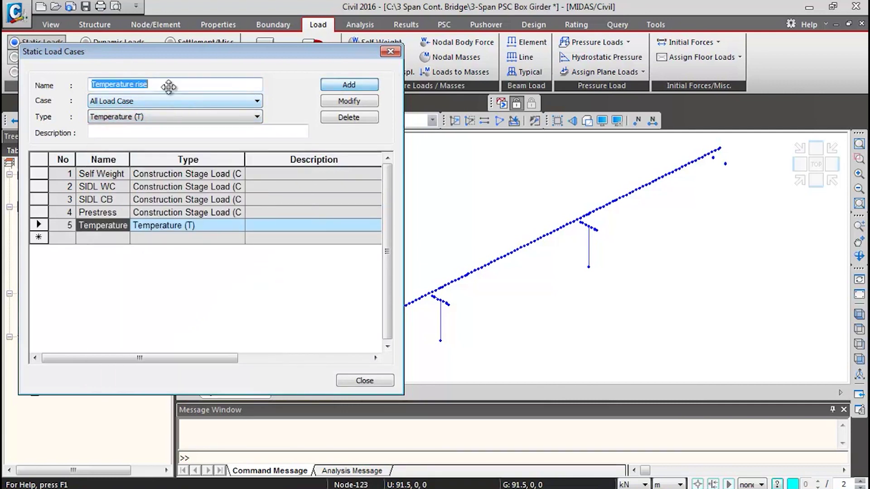
# Add a static load case named Temperature fall, also of type Temperature (T)
pyautogui.moveTo(136, 84); pyautogui.dragTo(192, 84)
pyautogui.write('fall')
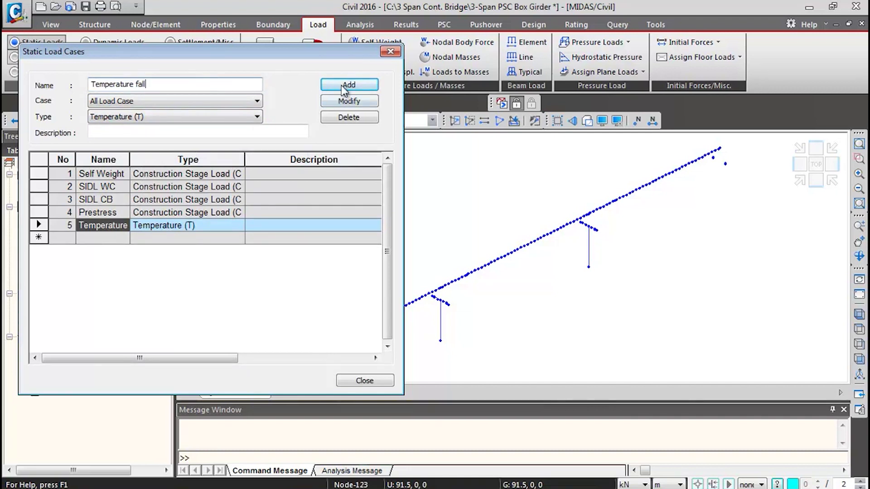
pyautogui.click(349, 85)
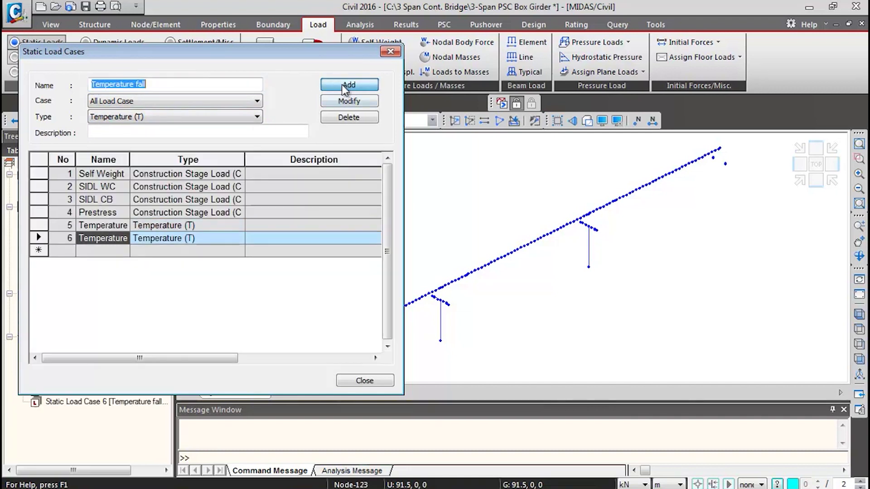
# Add a static load case named Positive Temperature Grad with the type Temperature Gradient (TPG)
pyautogui.click(135, 84)
pyautogui.moveTo(188, 84); pyautogui.dragTo(59, 74)
pyautogui.write('Positive Temperature Grad')
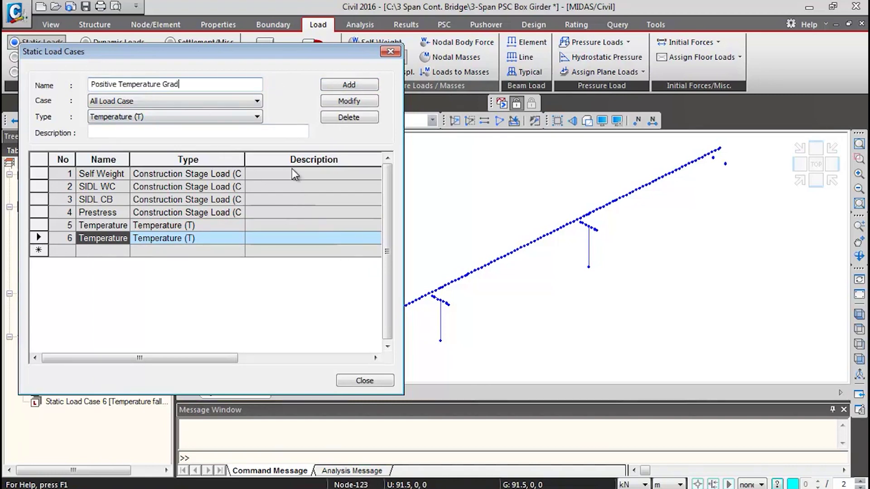
pyautogui.click(220, 118)
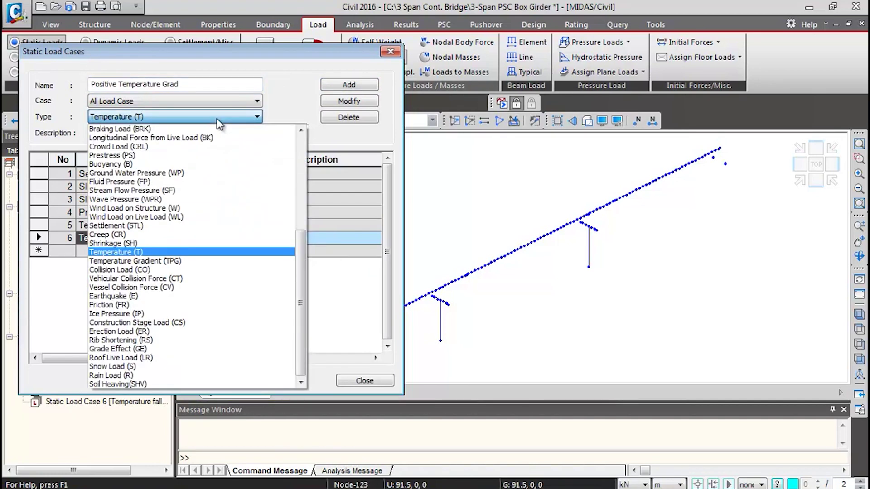
pyautogui.click(157, 262)
pyautogui.click(361, 87)
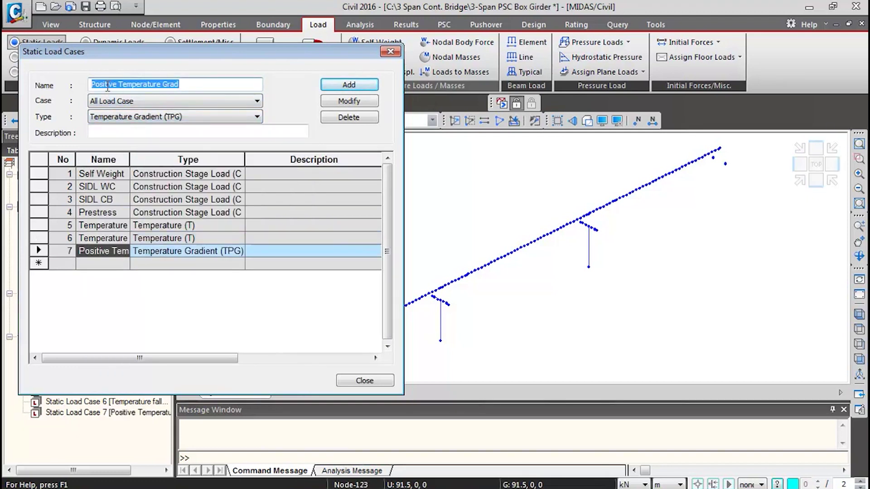
# Add a Temperature Gradient (TPG) static load case named Negative Temperature Grad and finish defining load cases
pyautogui.doubleClick(107, 84)
pyautogui.write('Ne')
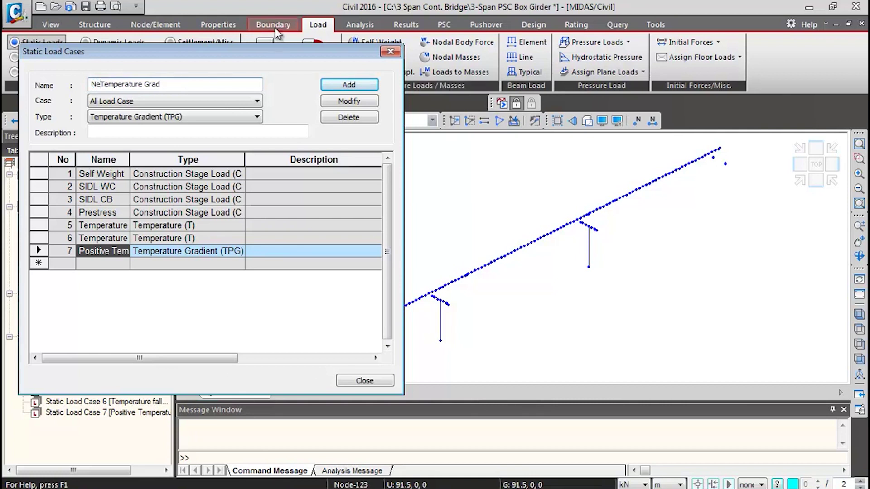
pyautogui.write('gative')
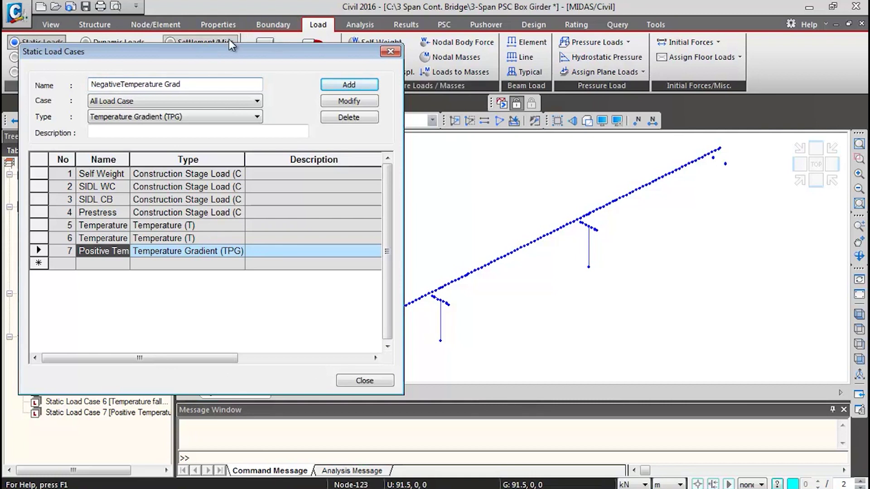
pyautogui.click(349, 85)
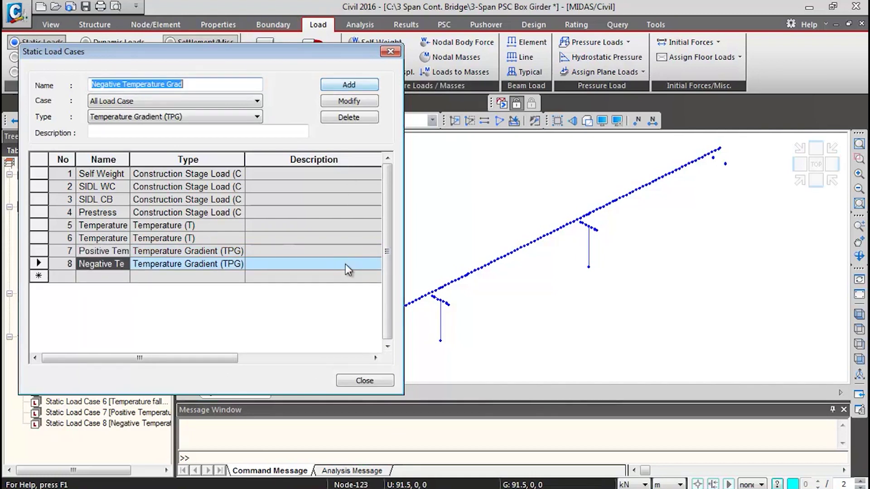
pyautogui.click(359, 382)
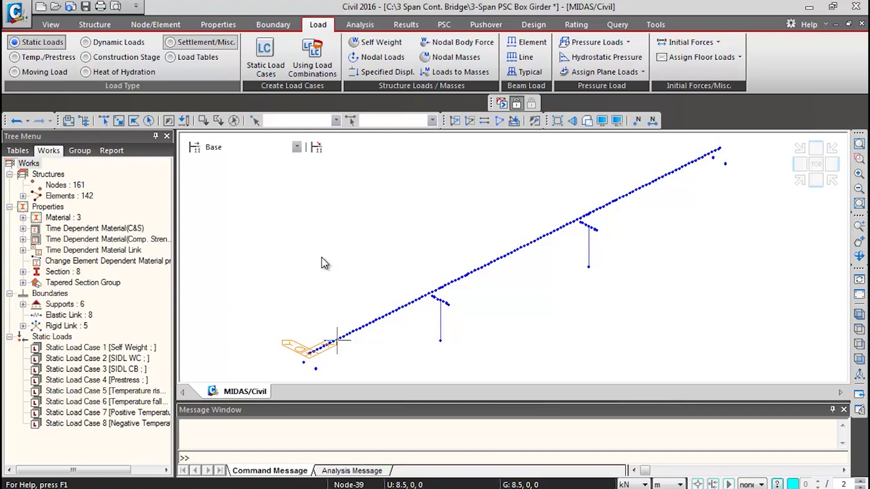
# Add a self weight load to the Self Weight load case in load group SW with a Z factor of -1
pyautogui.click(378, 41)
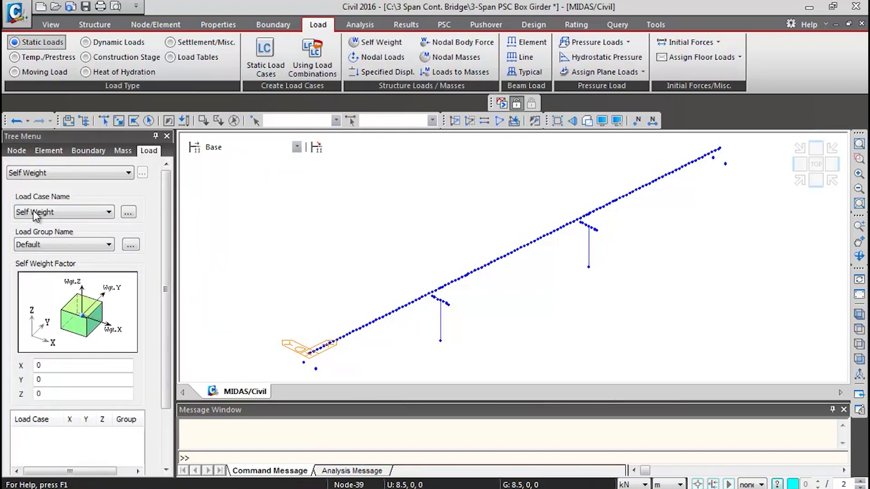
pyautogui.click(47, 212)
pyautogui.click(47, 225)
pyautogui.click(63, 246)
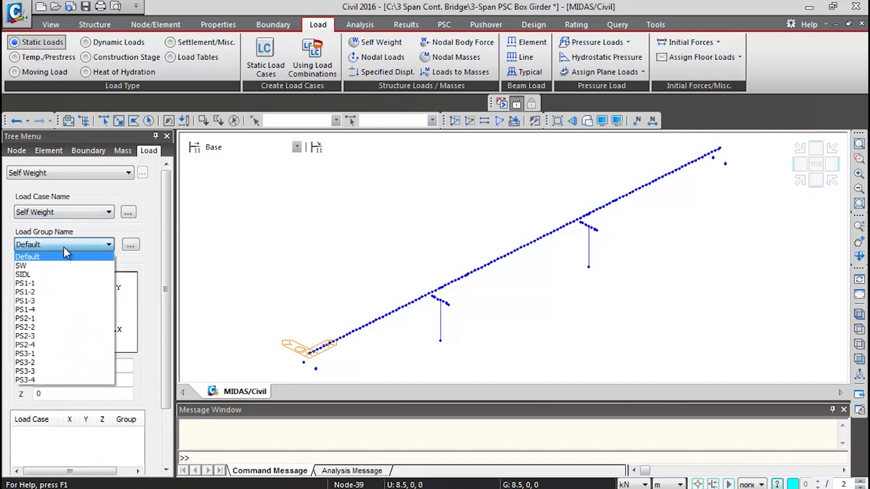
pyautogui.click(36, 265)
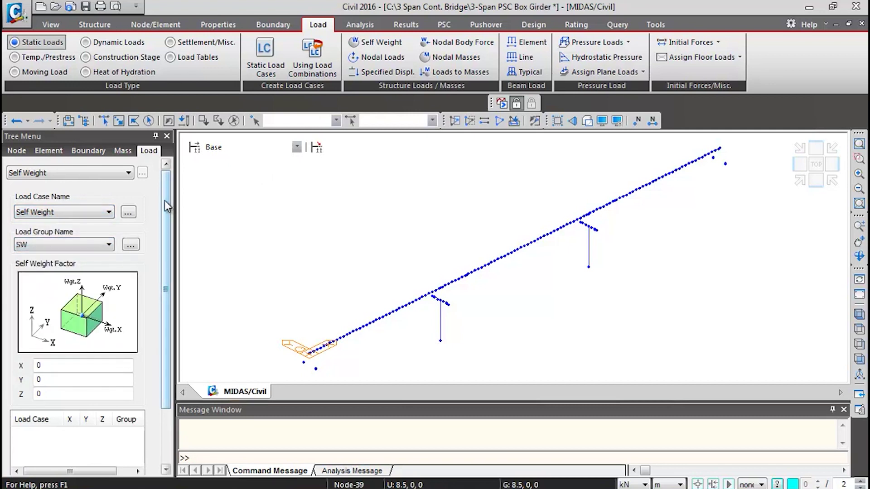
pyautogui.moveTo(164, 200); pyautogui.dragTo(160, 241)
pyautogui.doubleClick(43, 339)
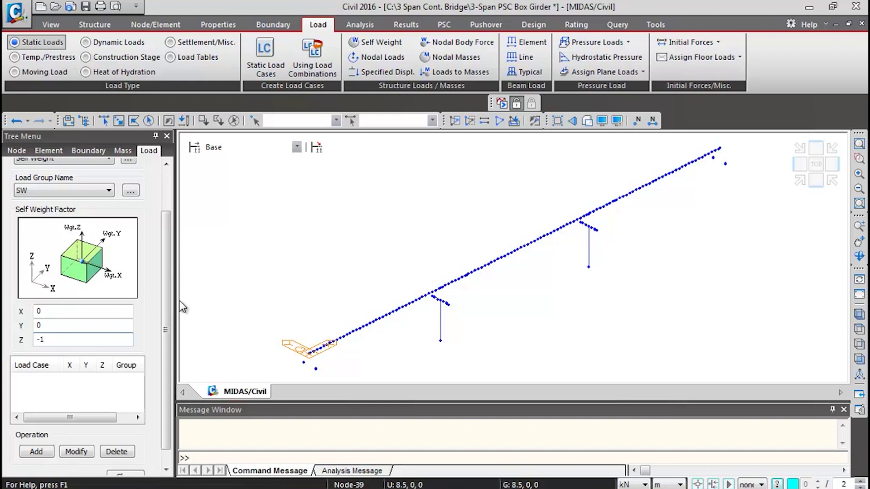
pyautogui.click(43, 452)
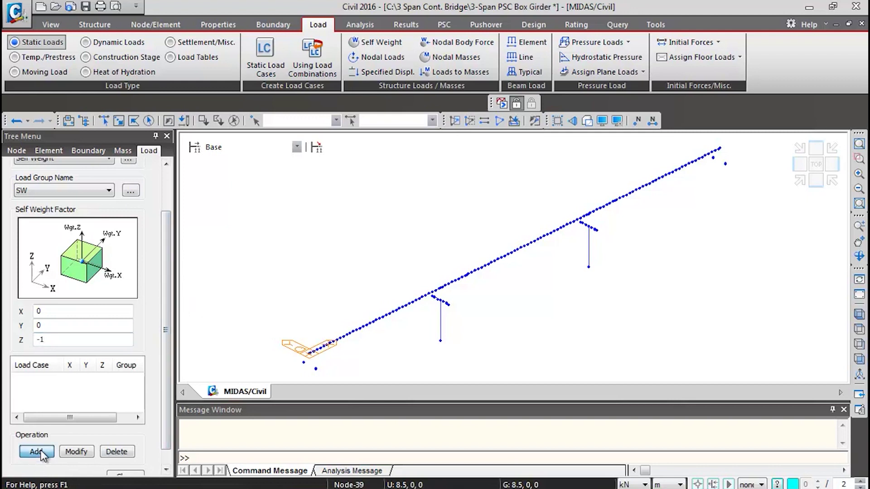
pyautogui.moveTo(166, 292); pyautogui.dragTo(161, 331)
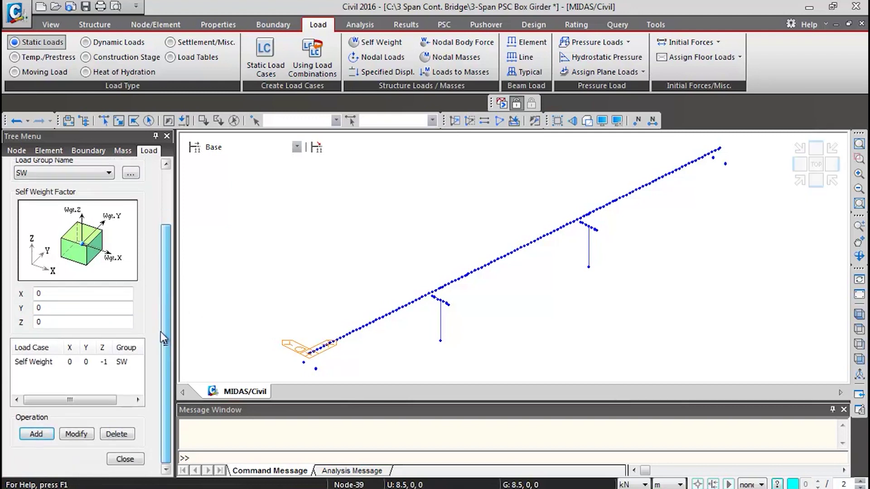
pyautogui.click(119, 460)
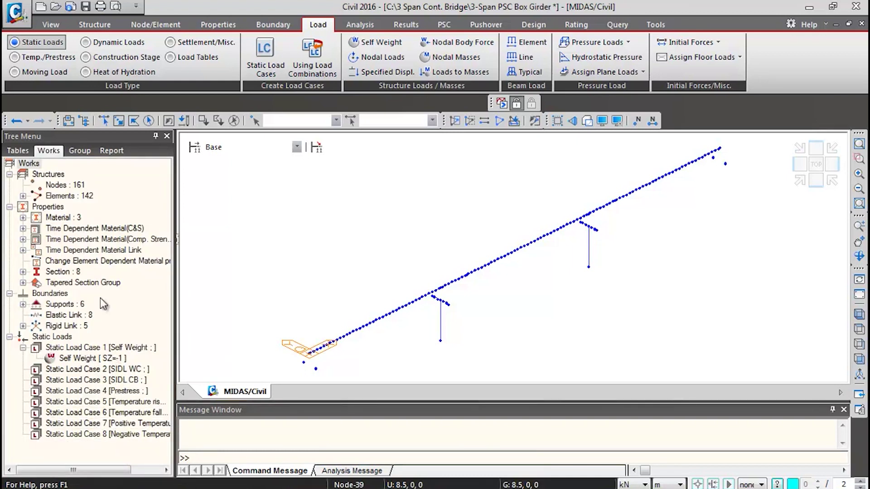
pyautogui.click(99, 360)
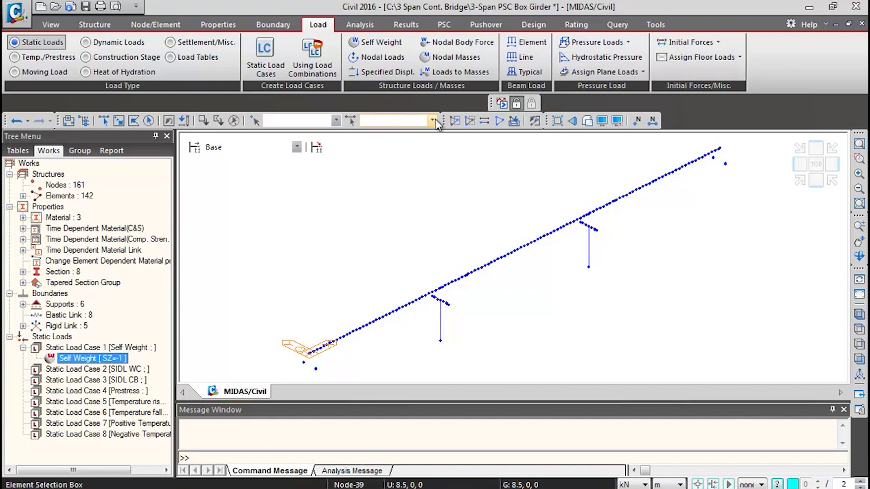
# Start an element beam load in the SIDL WC load case with the load group SIDL
pyautogui.click(522, 46)
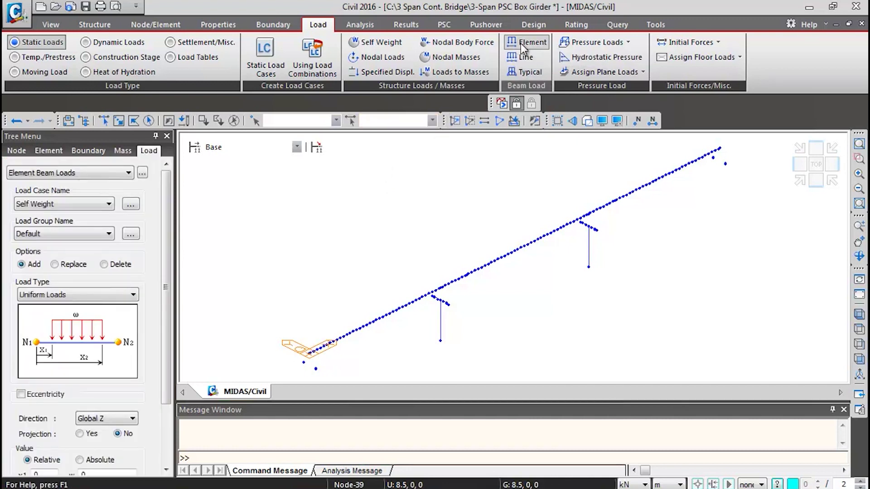
pyautogui.click(107, 202)
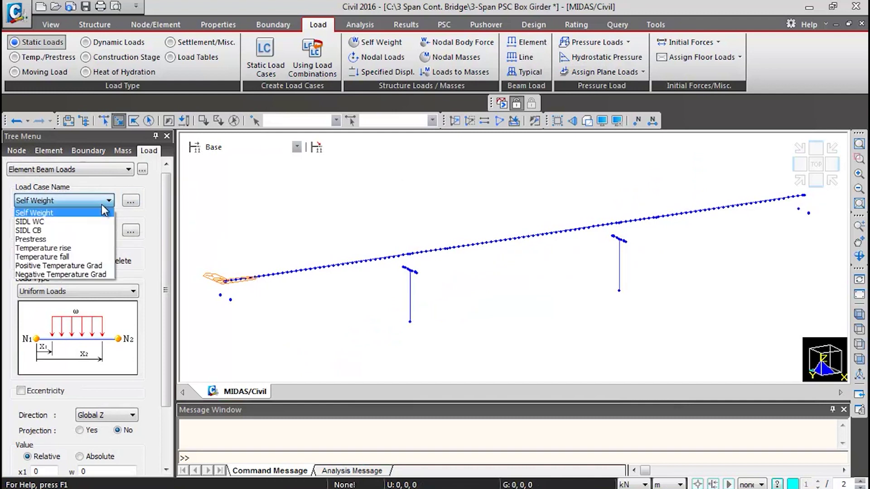
pyautogui.click(32, 222)
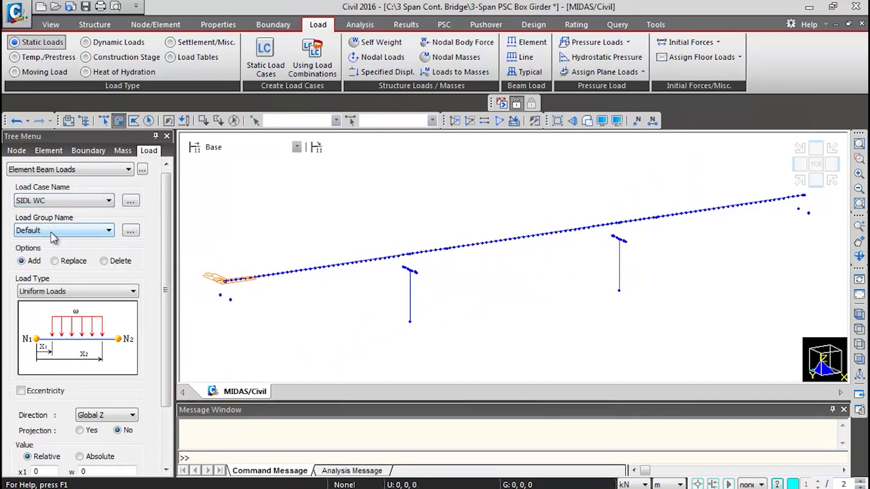
pyautogui.click(48, 229)
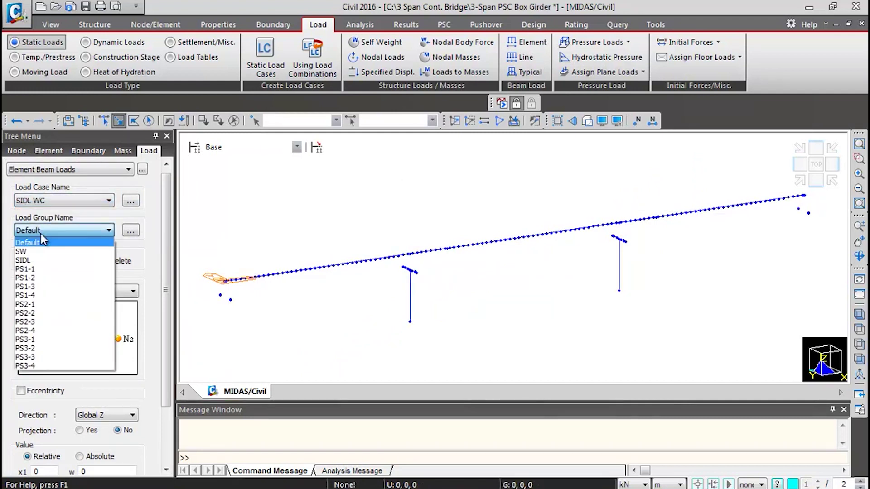
pyautogui.click(21, 260)
# Apply a uniform load of -16.5 kN/m in Global Z to all girder elements along the deck, then reset the view display
pyautogui.moveTo(166, 198); pyautogui.dragTo(167, 328)
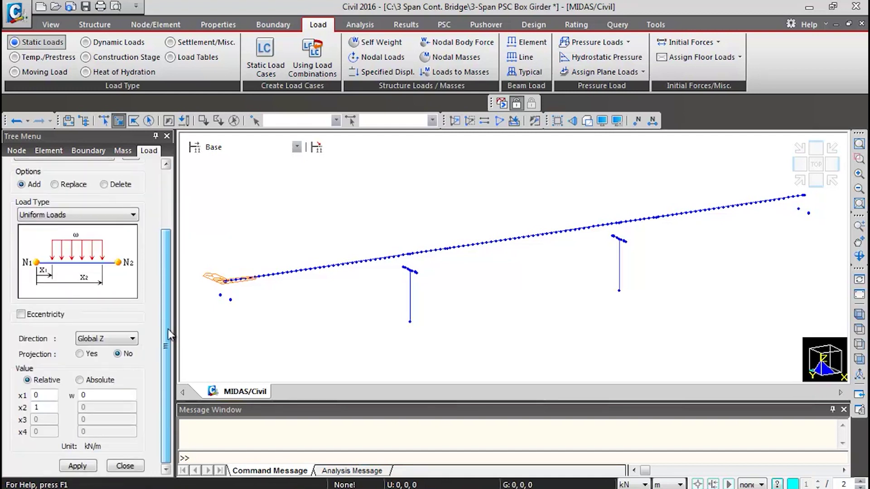
pyautogui.doubleClick(98, 395)
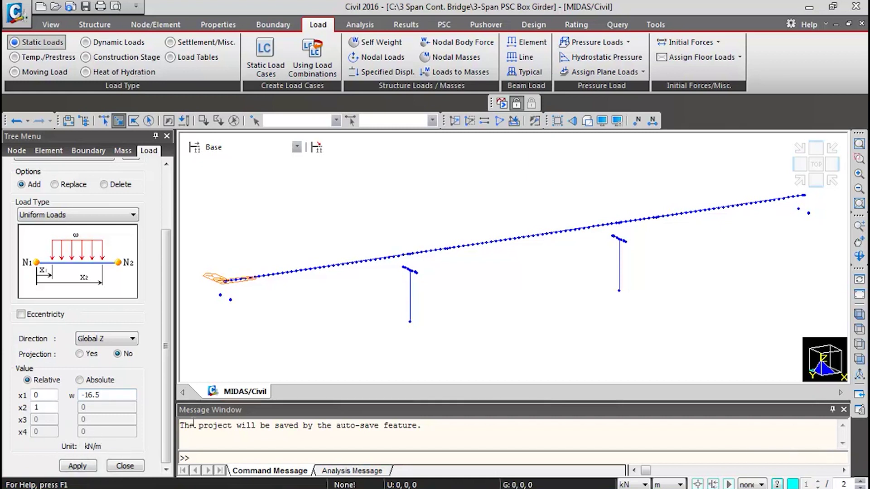
pyautogui.click(88, 463)
pyautogui.click(813, 181)
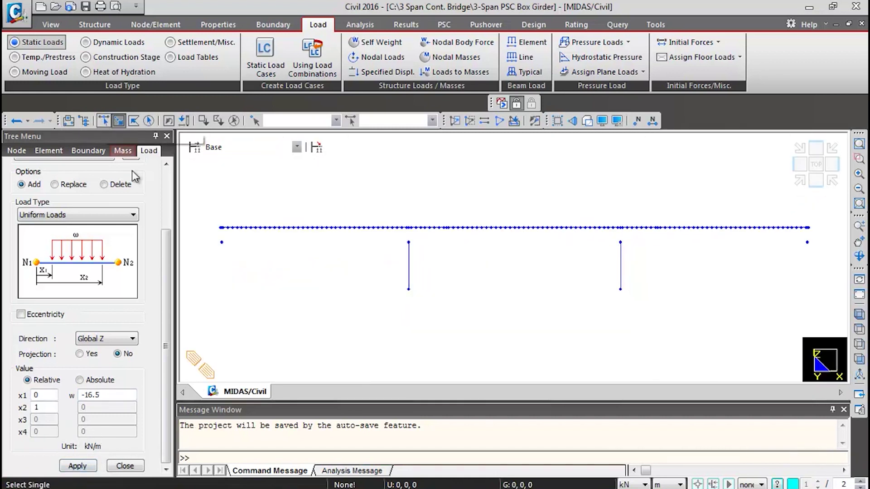
pyautogui.moveTo(209, 225); pyautogui.dragTo(845, 233)
pyautogui.click(80, 466)
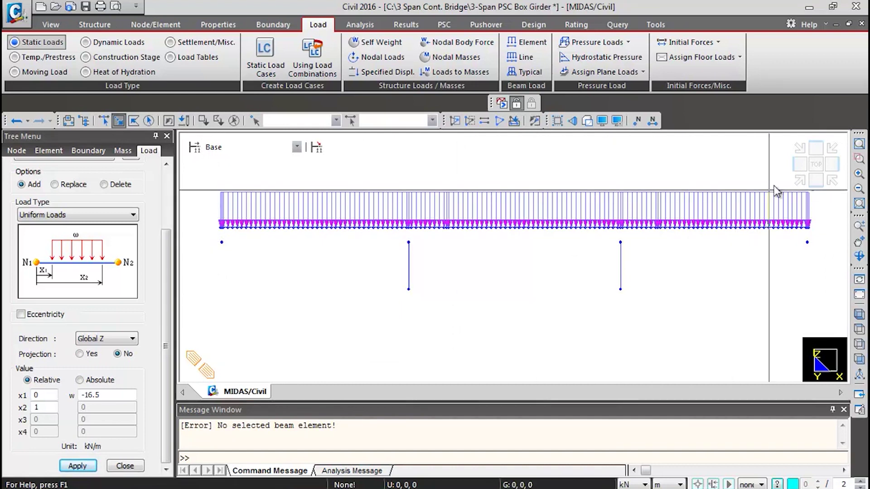
pyautogui.click(798, 181)
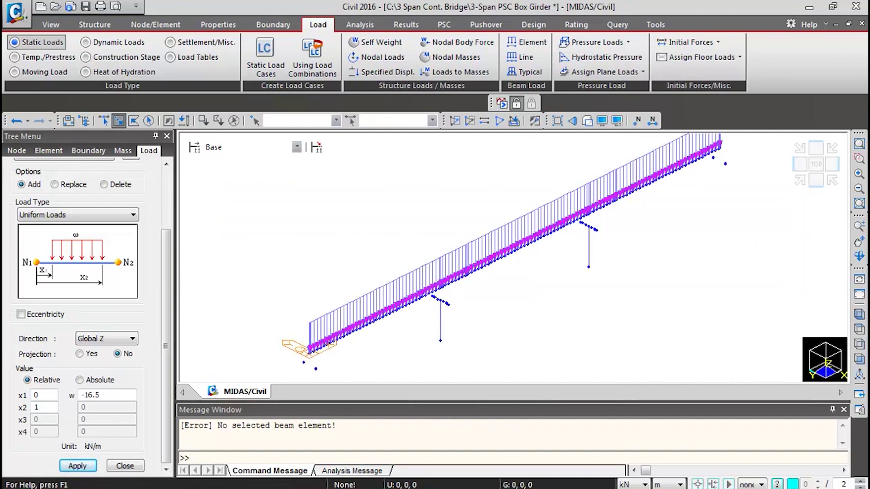
pyautogui.click(858, 295)
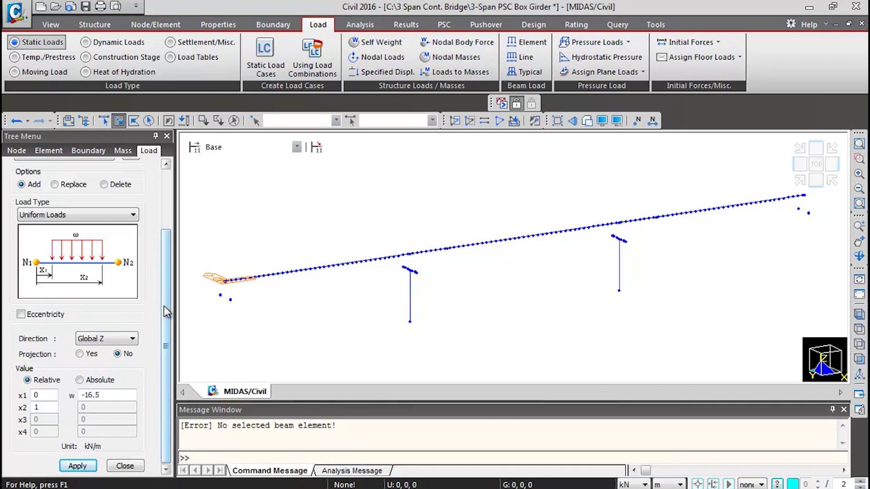
# Switch the element beam load to the SIDL CB load case, keeping the load group SIDL
pyautogui.moveTo(164, 306); pyautogui.dragTo(163, 248)
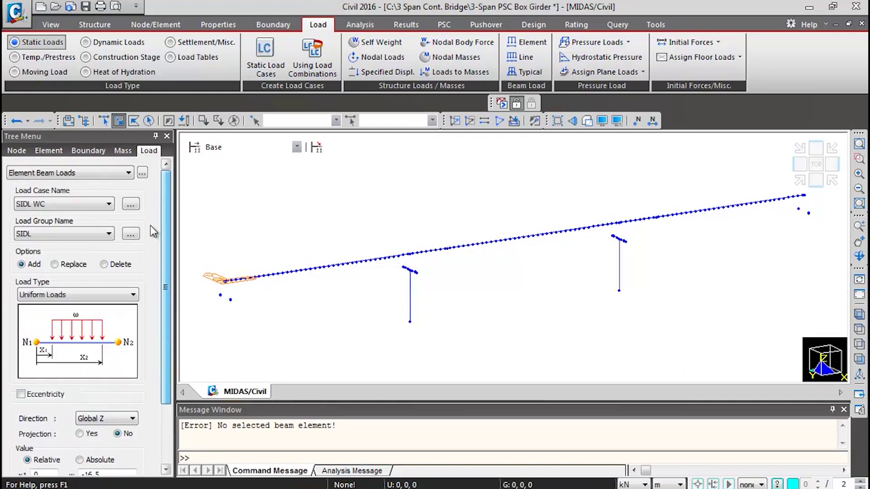
pyautogui.click(93, 204)
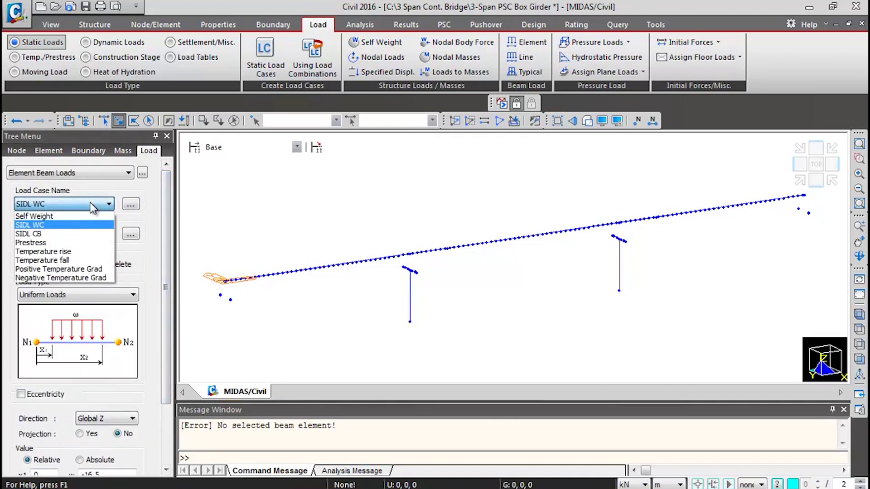
pyautogui.click(40, 234)
pyautogui.click(40, 235)
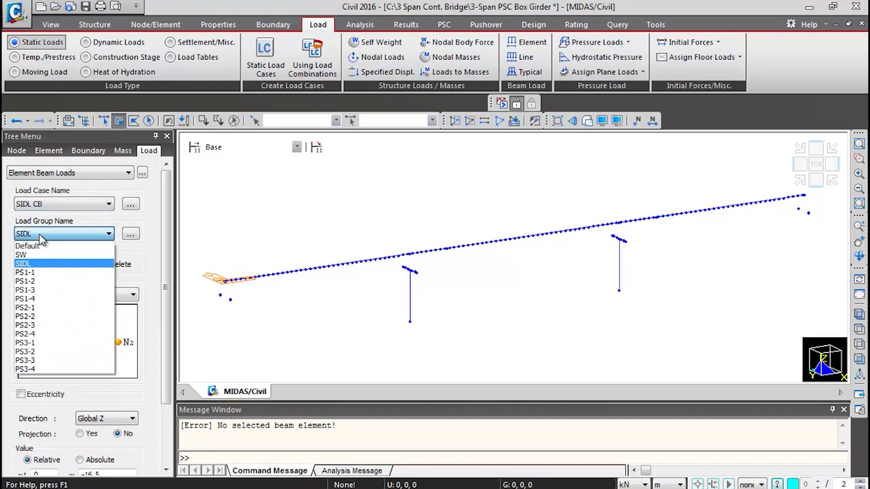
pyautogui.click(24, 265)
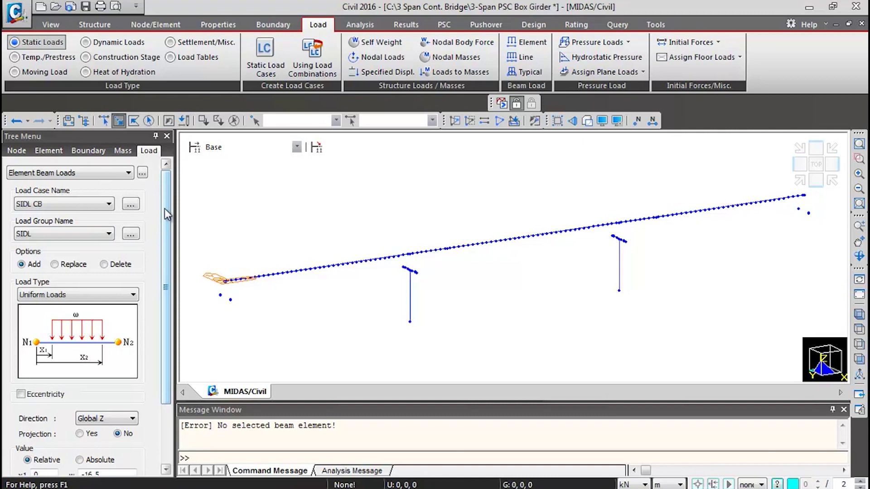
# Display the elements' section shapes and enable load eccentricity with an I-End offset of 4.25 m in Local y
pyautogui.moveTo(165, 209); pyautogui.dragTo(159, 295)
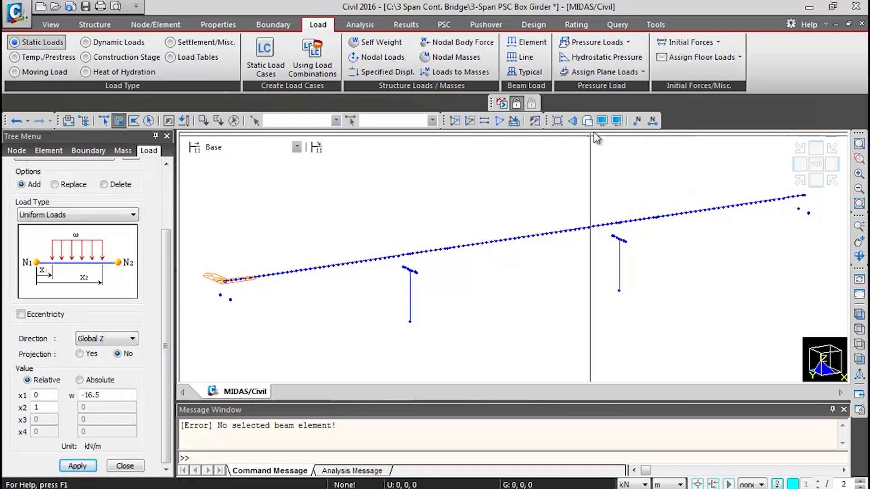
pyautogui.click(587, 121)
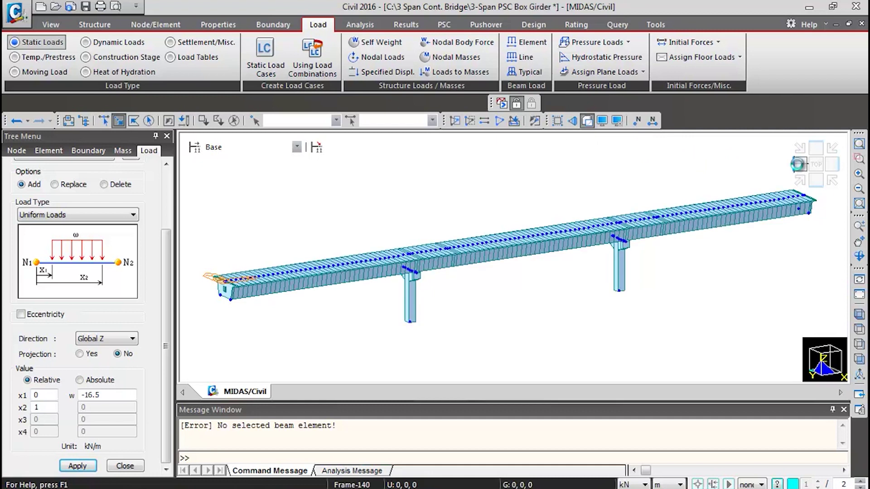
pyautogui.click(798, 164)
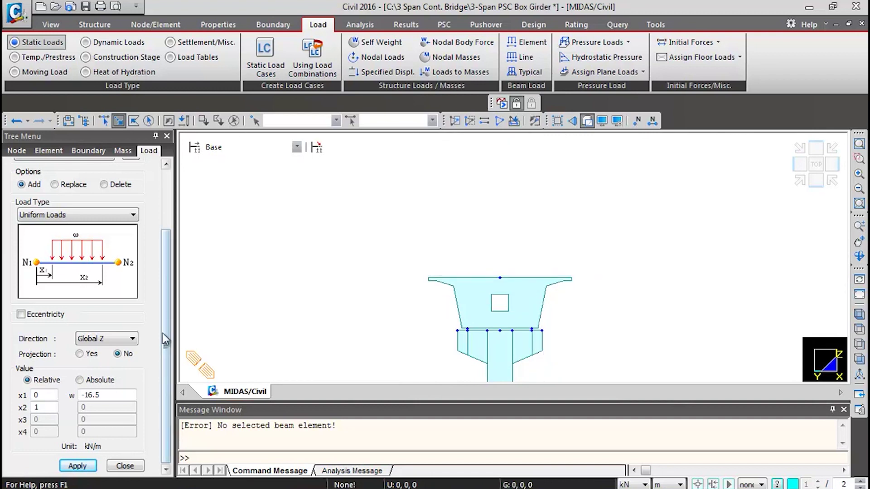
pyautogui.click(45, 315)
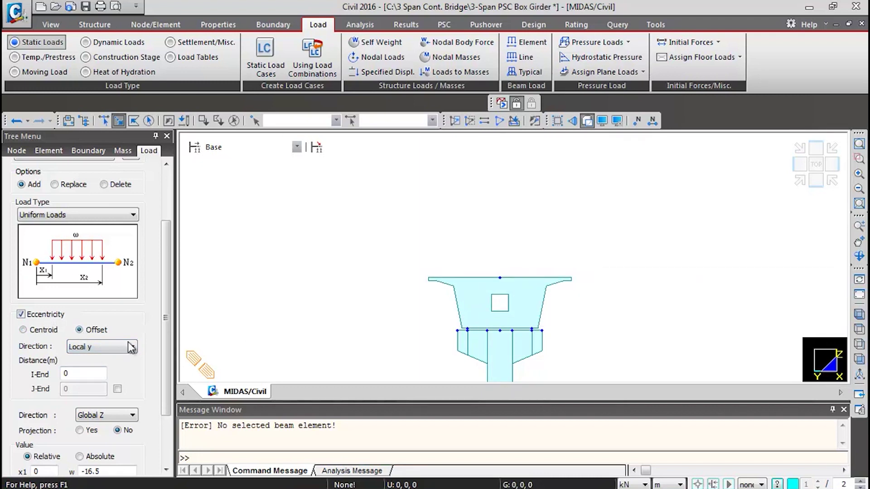
pyautogui.doubleClick(81, 374)
pyautogui.scroll(-4, 163, 278)
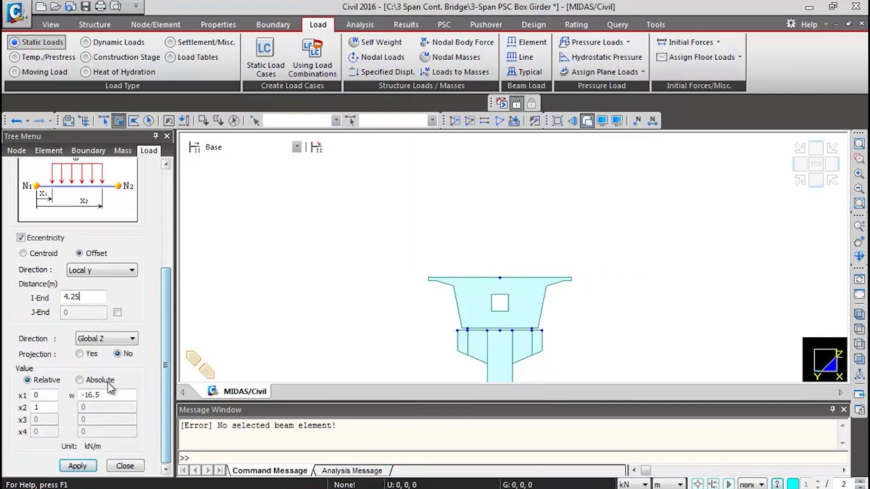
# Set the uniform load to -8 kN/m and apply it to the previously selected girder elements along one deck edge
pyautogui.doubleClick(103, 395)
pyautogui.write('-8')
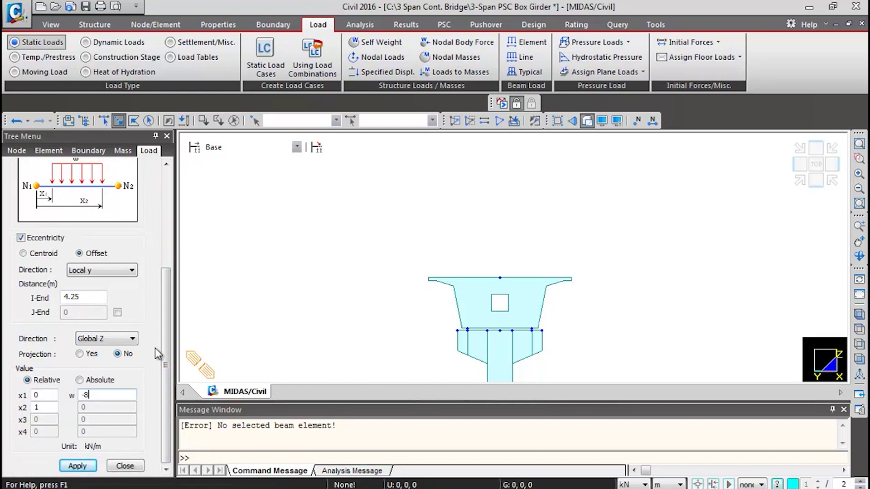
pyautogui.click(815, 180)
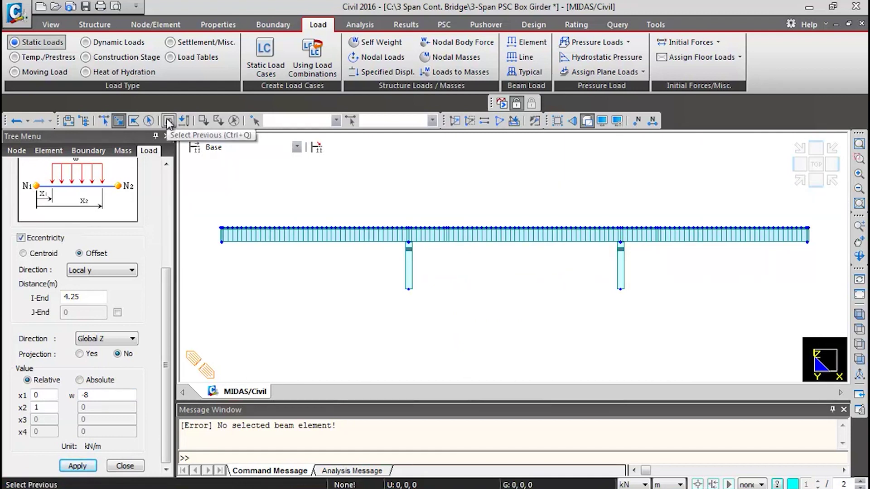
pyautogui.click(168, 122)
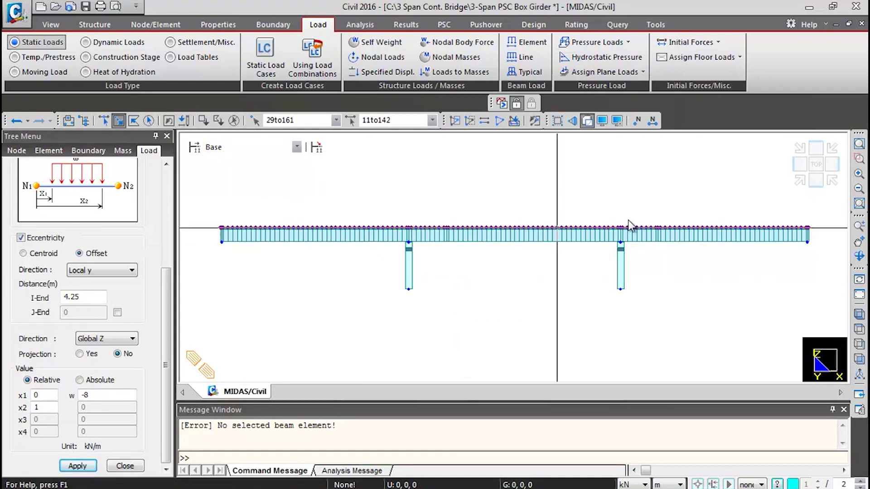
pyautogui.click(78, 466)
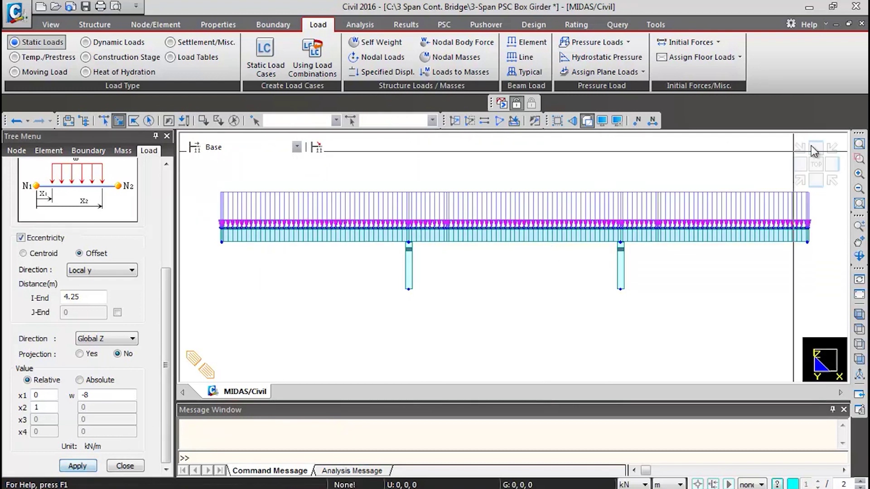
pyautogui.click(801, 180)
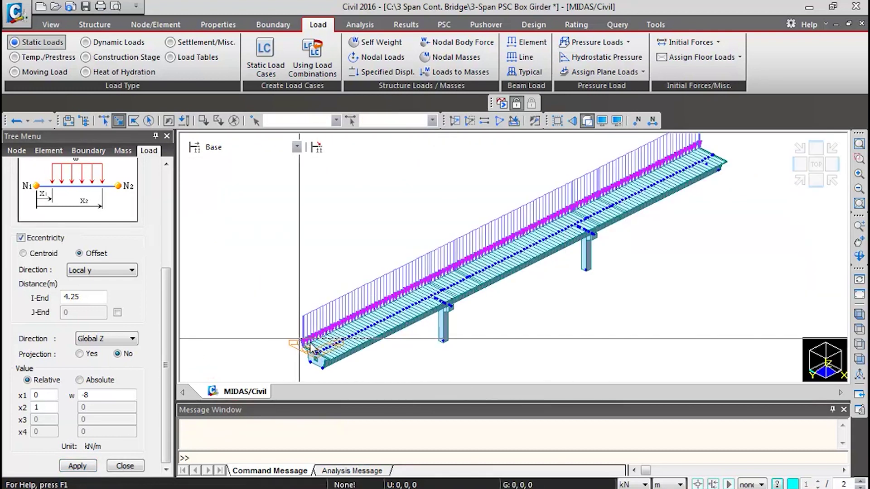
# Apply the same crash barrier load along the opposite deck edge by setting the I-End offset to -4.25 m and reselecting the girder elements
pyautogui.doubleClick(91, 298)
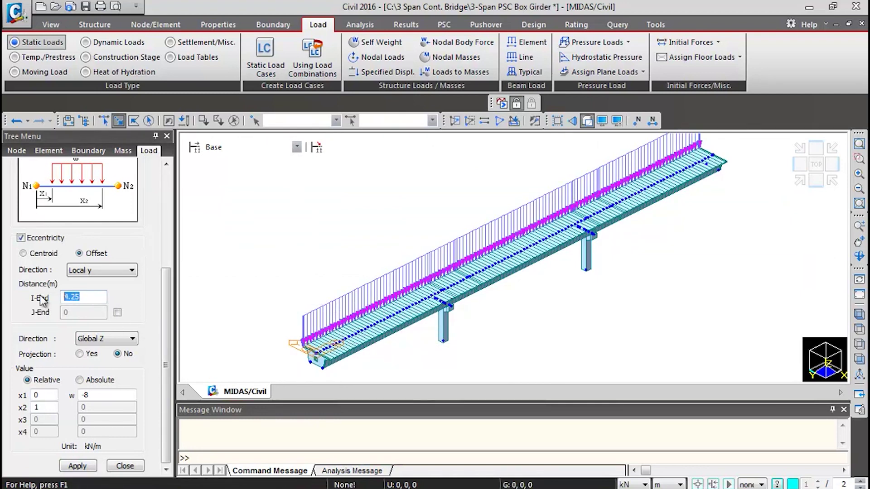
pyautogui.write('-4')
pyautogui.click(172, 122)
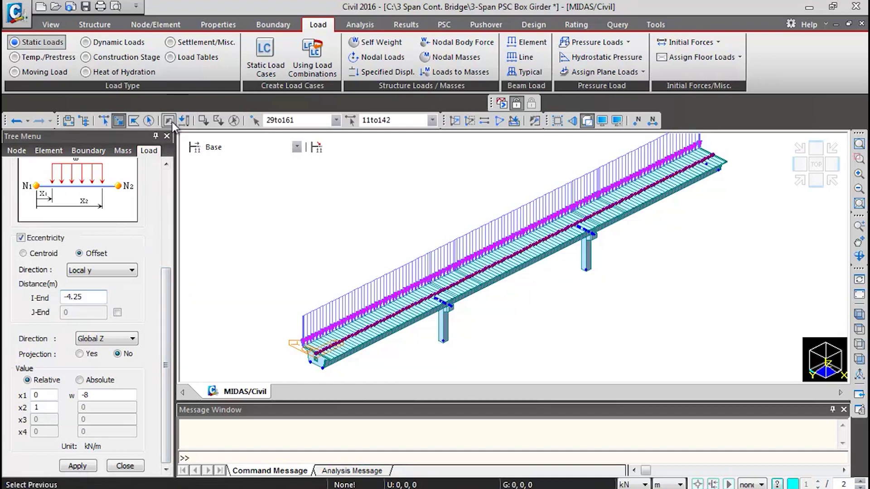
pyautogui.click(77, 465)
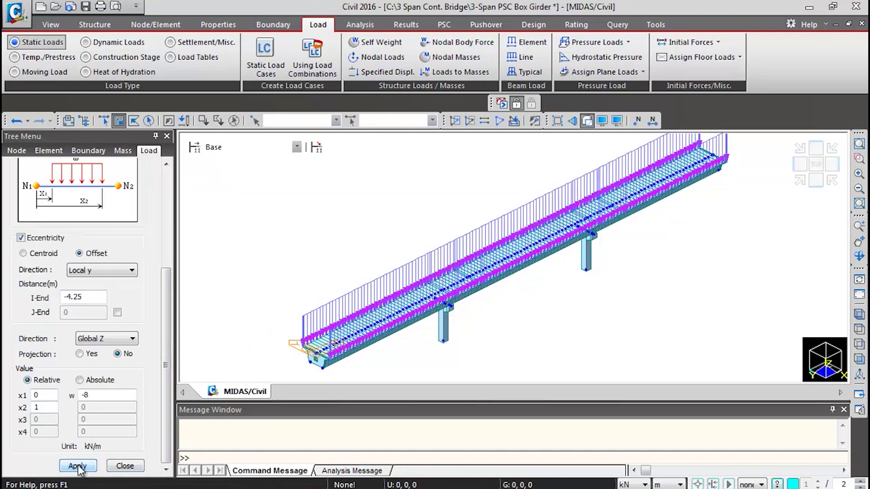
pyautogui.moveTo(164, 329); pyautogui.dragTo(167, 238)
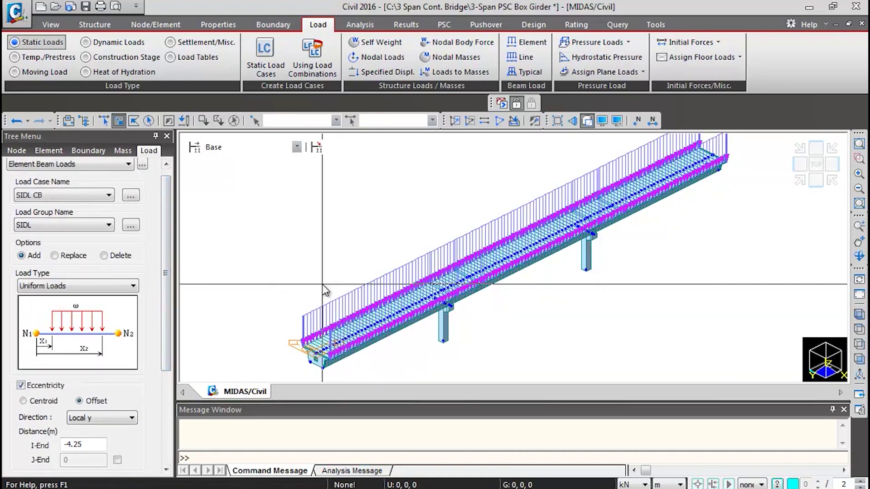